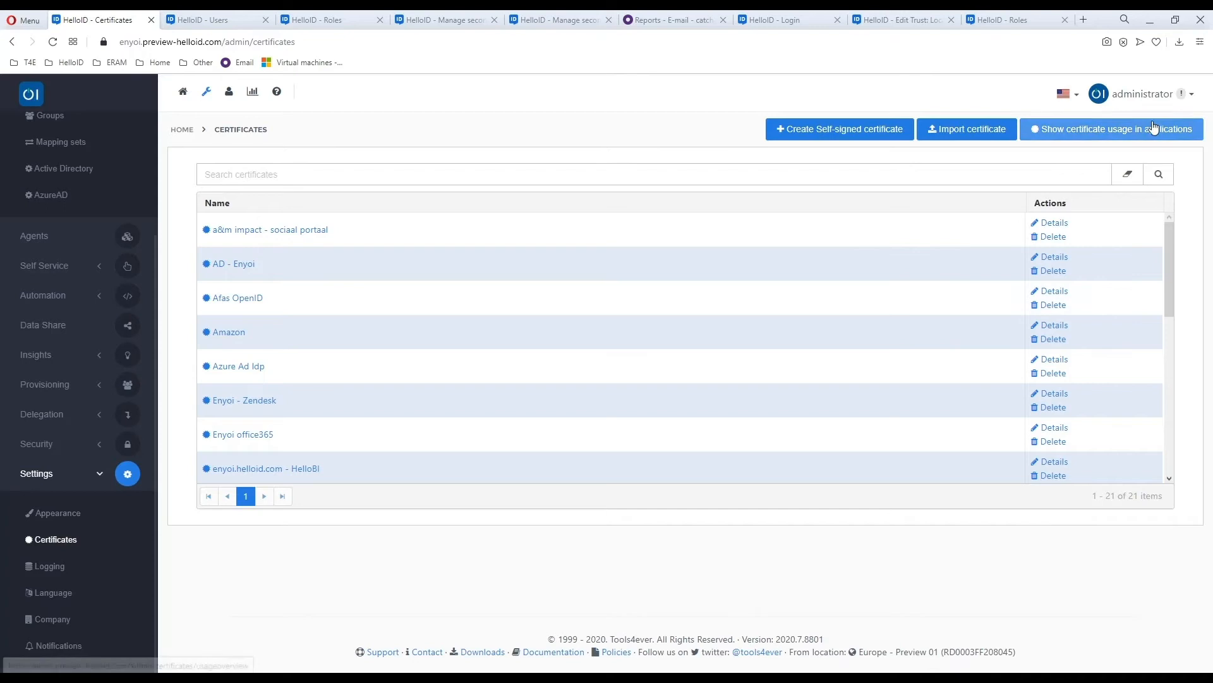
# - Open the certificate usage overview and check the expiry date and linked applications of the A&M Impact - Sociaal Portaal certificate
pyautogui.click(1110, 132)
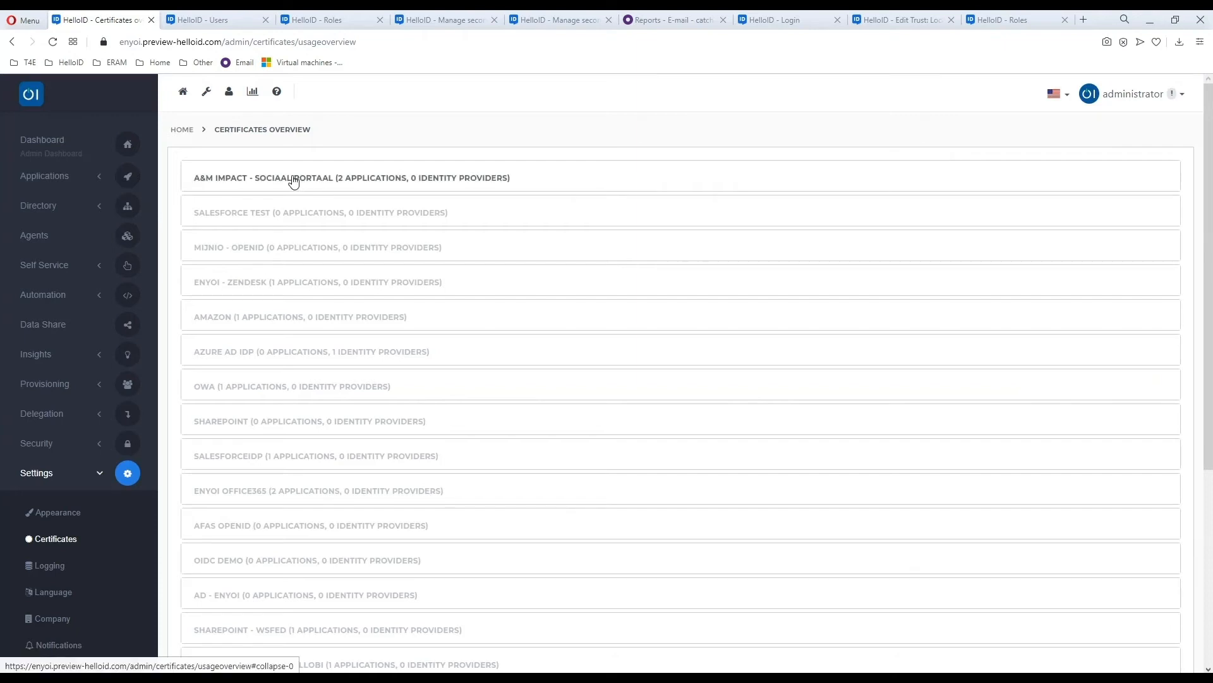
pyautogui.click(293, 180)
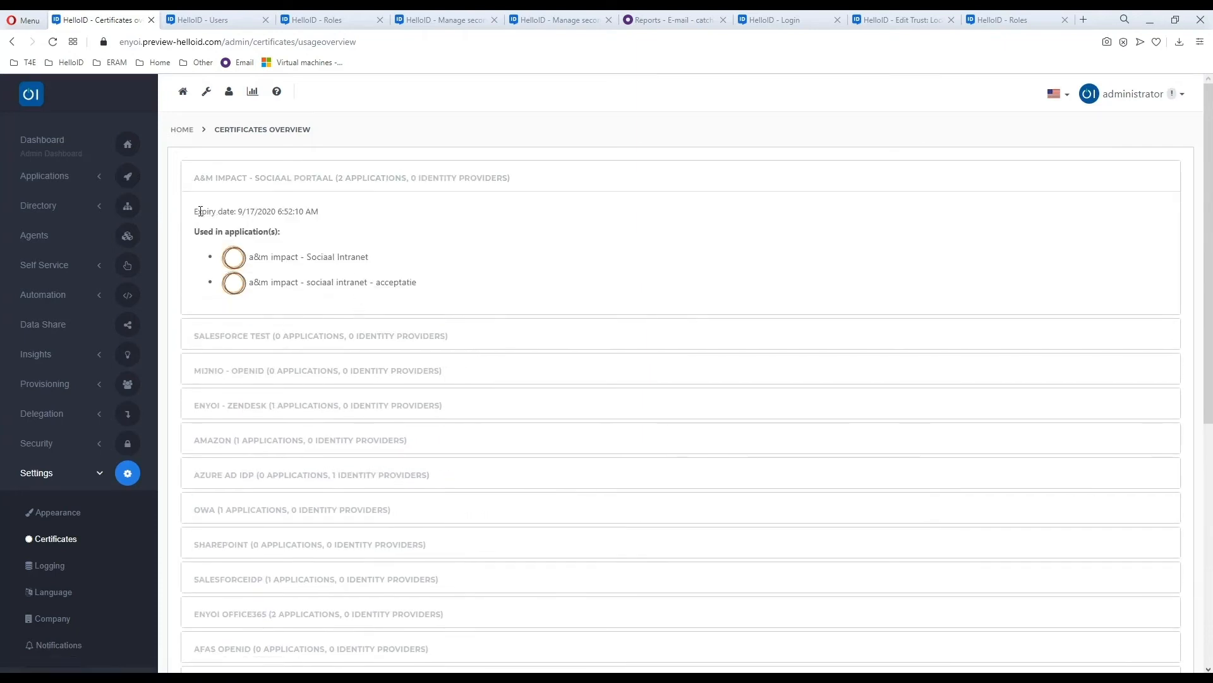
pyautogui.moveTo(211, 212); pyautogui.dragTo(324, 215)
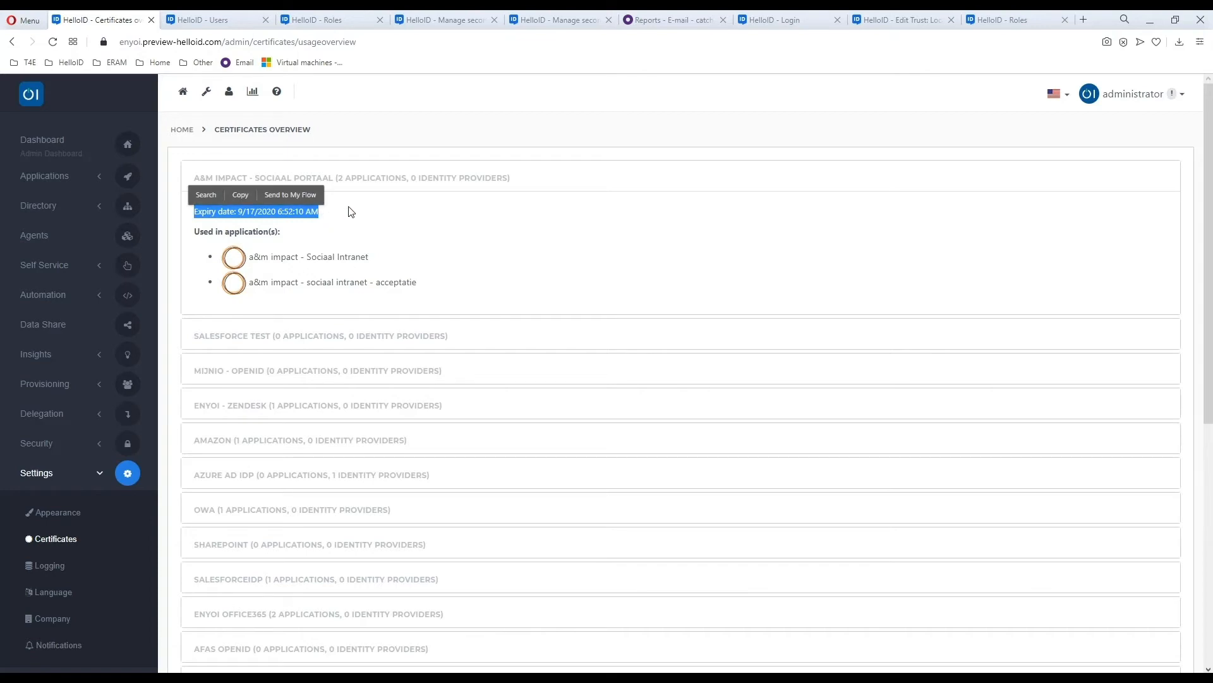
# - Open the administrator account from the users list and view its user attributes
pyautogui.click(221, 21)
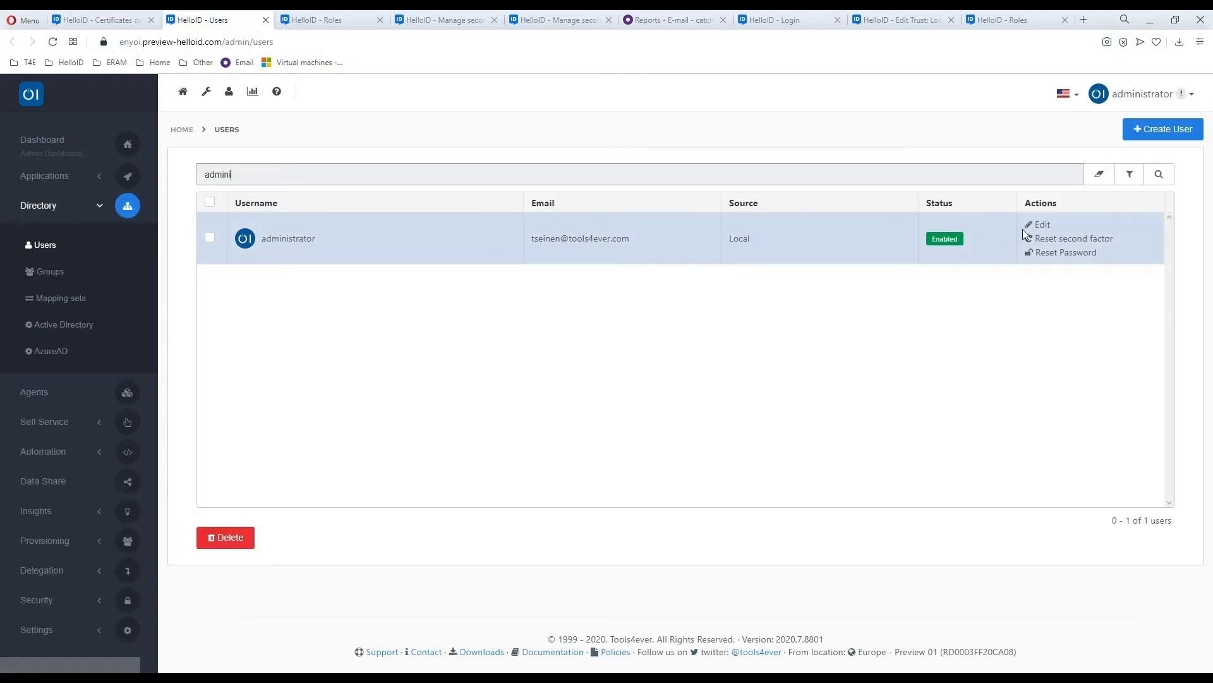
pyautogui.click(1041, 225)
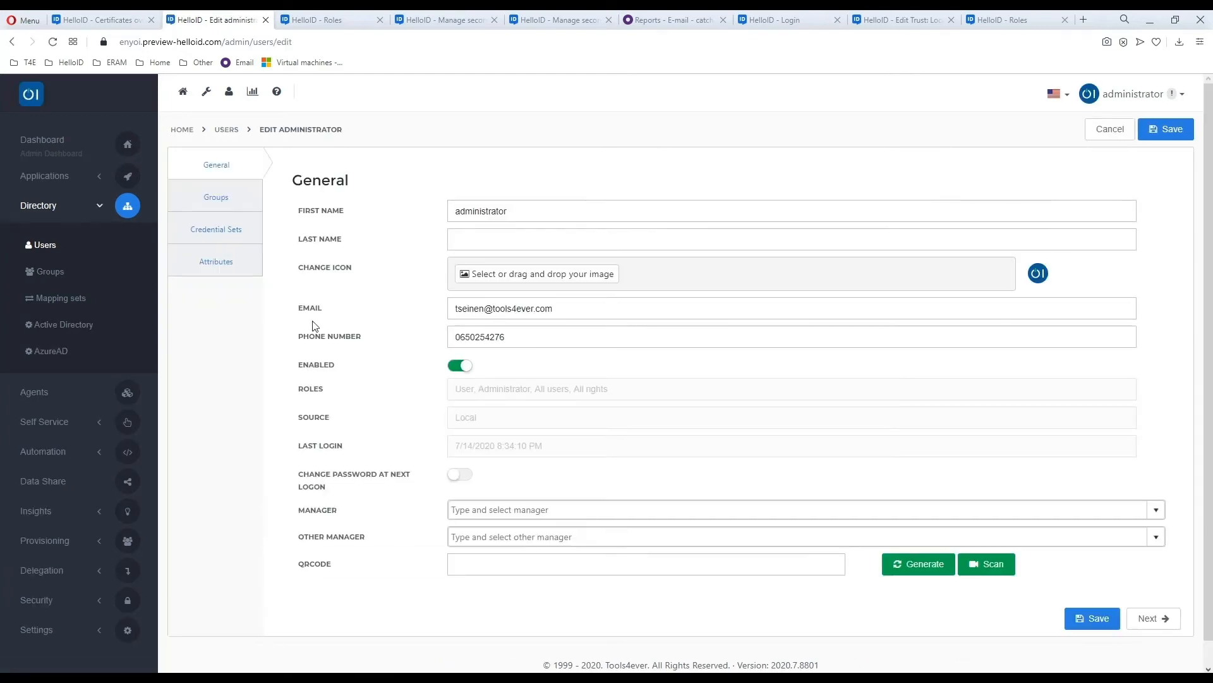
pyautogui.click(215, 261)
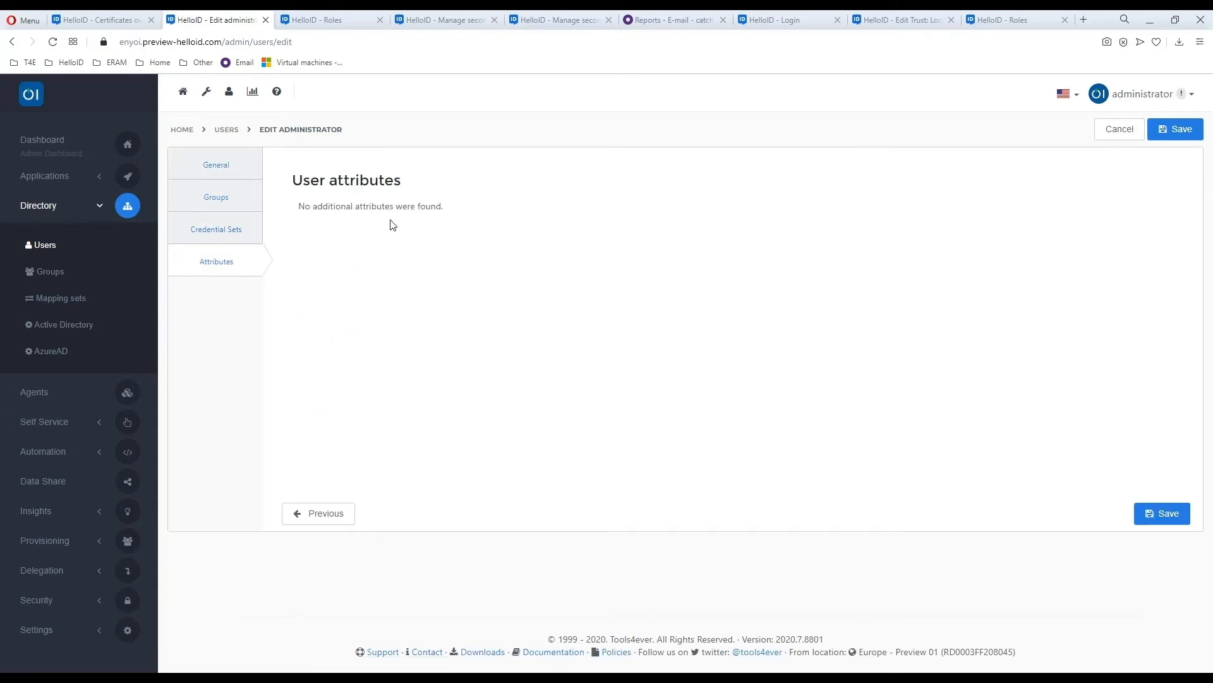
# - Switch to Postman, examine the administrator's roles and eckid attribute in the users response, and return to HelloID
pyautogui.hotkey('alt', 'Tab')
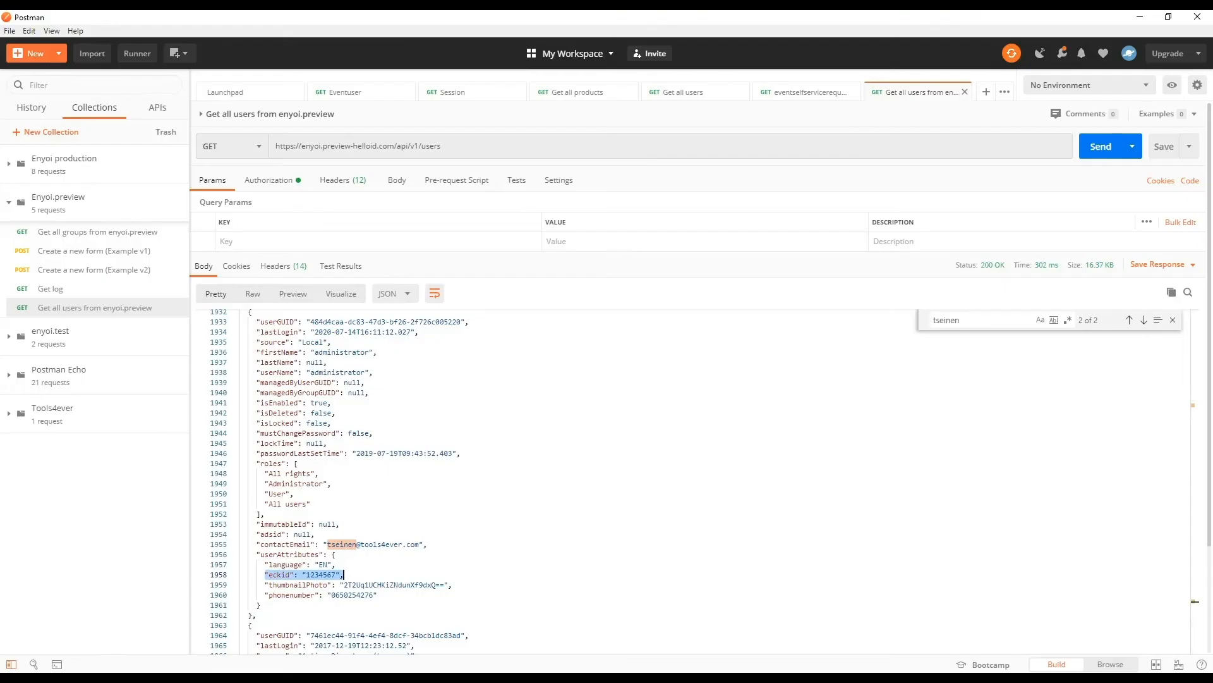
pyautogui.doubleClick(288, 484)
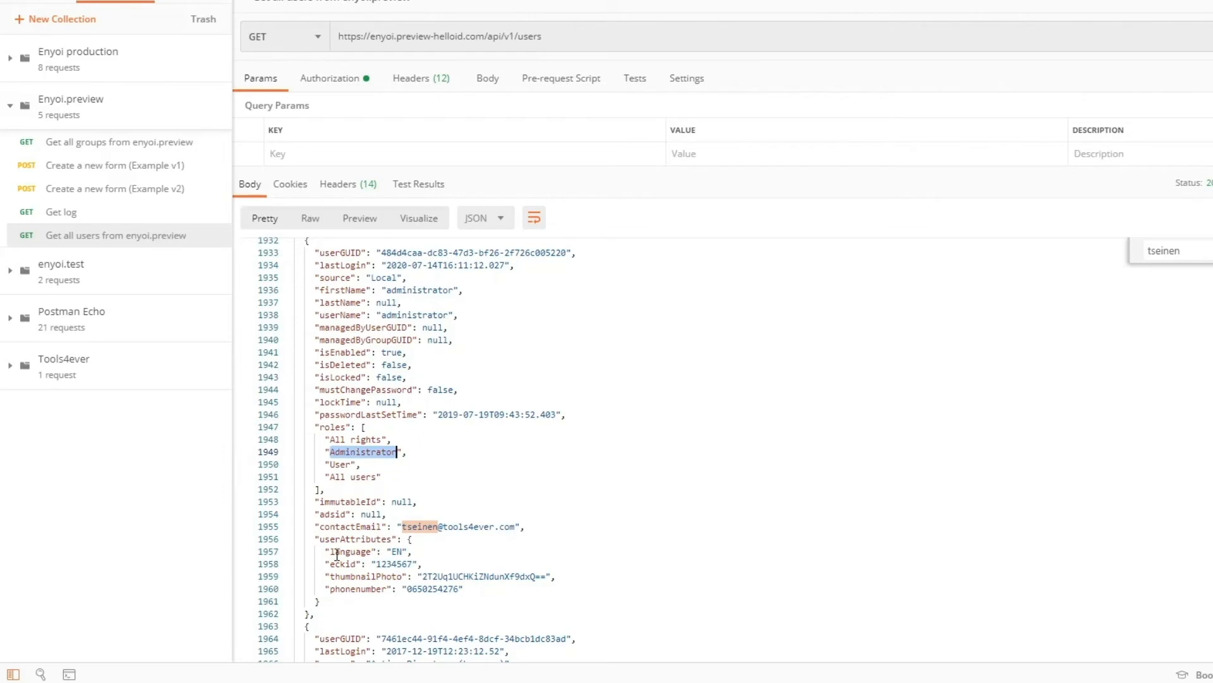
pyautogui.moveTo(330, 563); pyautogui.dragTo(426, 564)
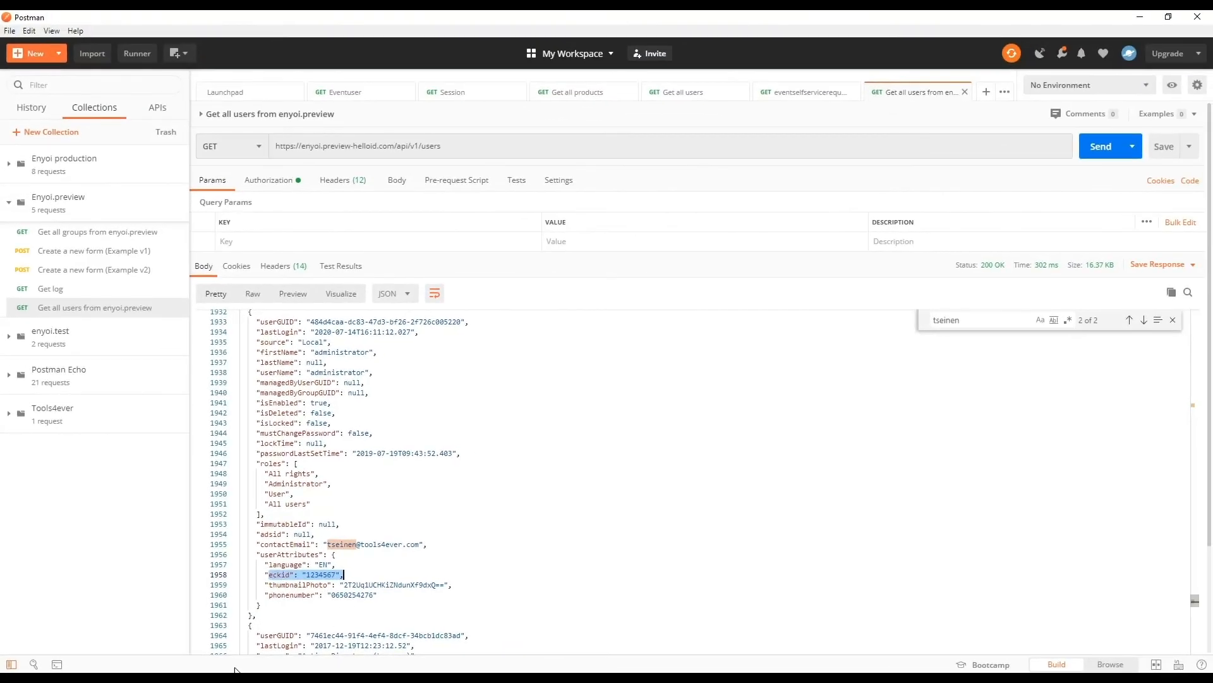
pyautogui.hotkey('alt', 'Tab')
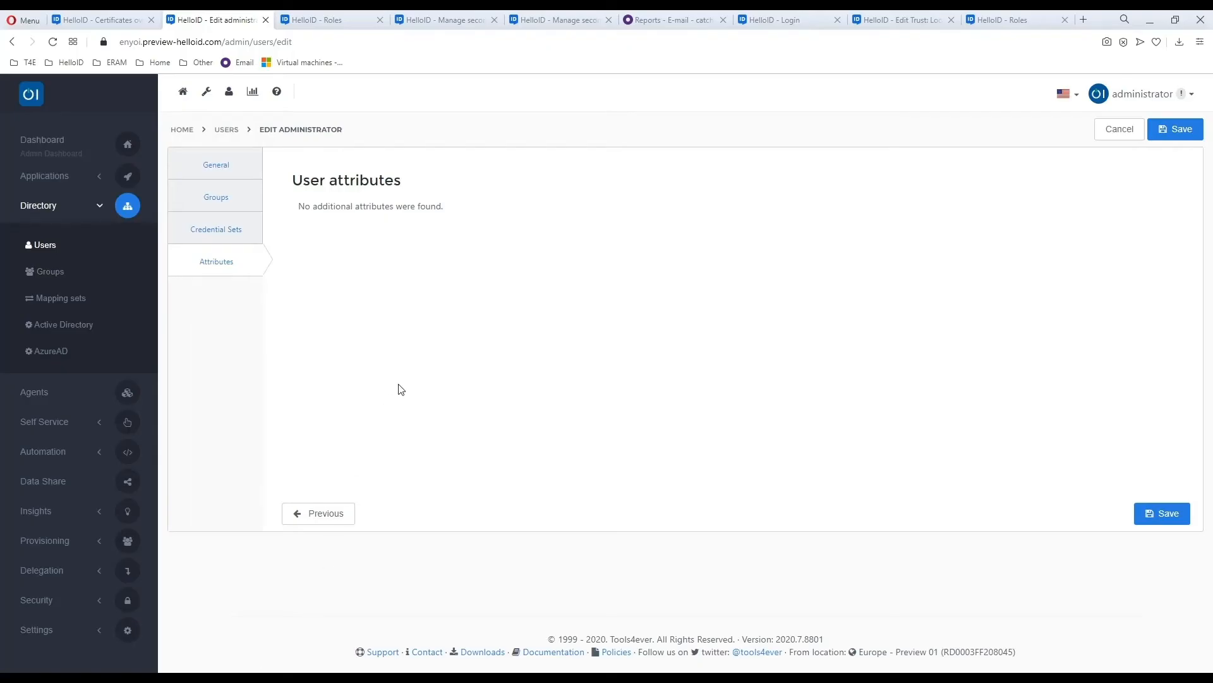
# - Open the OATH Management role and view its rights
pyautogui.click(338, 21)
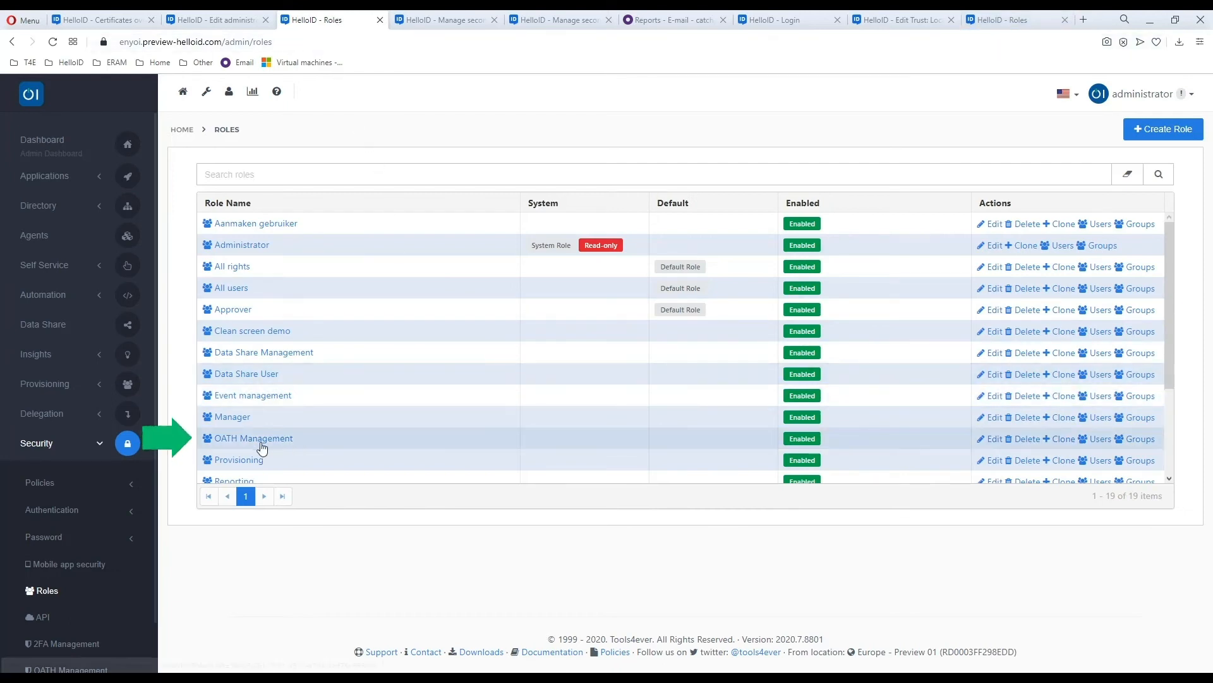
pyautogui.click(992, 441)
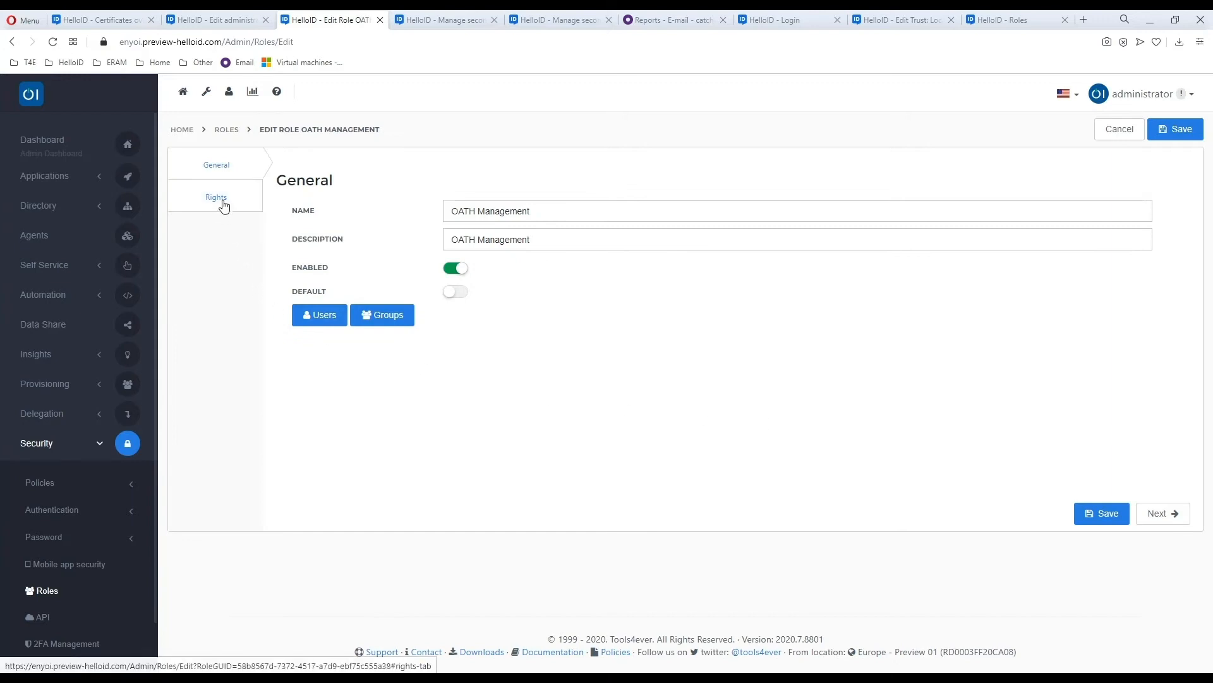
pyautogui.click(224, 207)
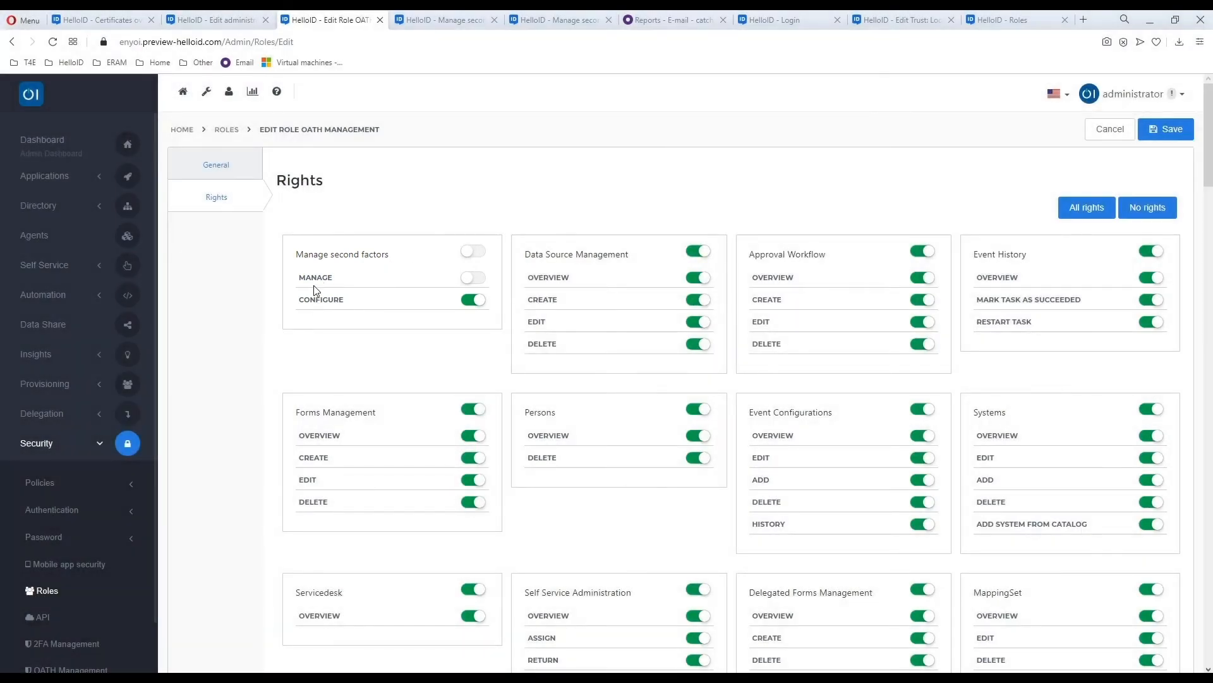
# - Compare the second factor settings with the role's Manage and Configure rights, and view the OATH token import overview
pyautogui.click(451, 25)
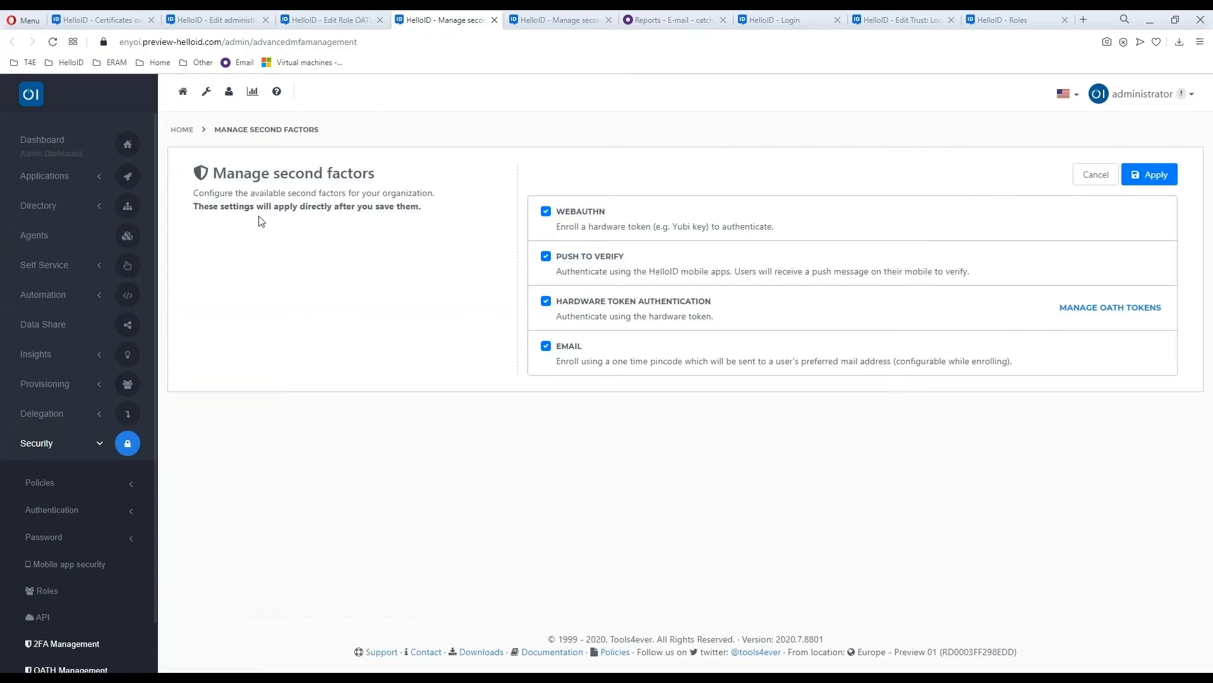
pyautogui.click(335, 20)
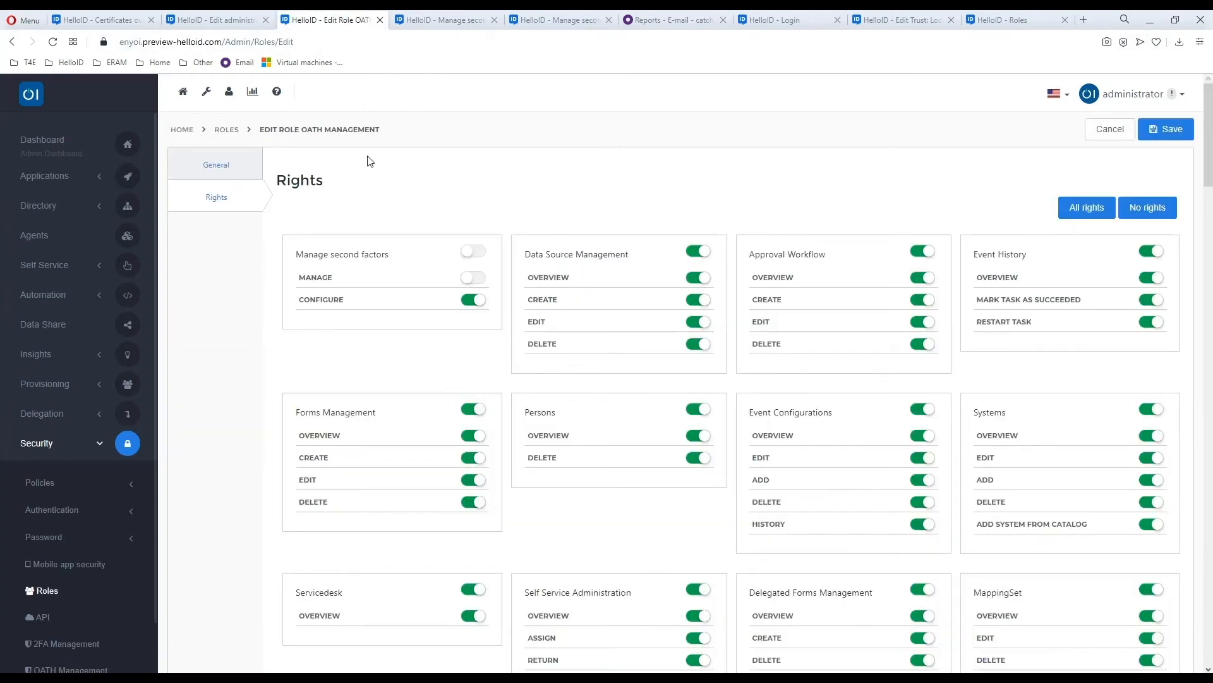
pyautogui.click(474, 300)
pyautogui.click(547, 21)
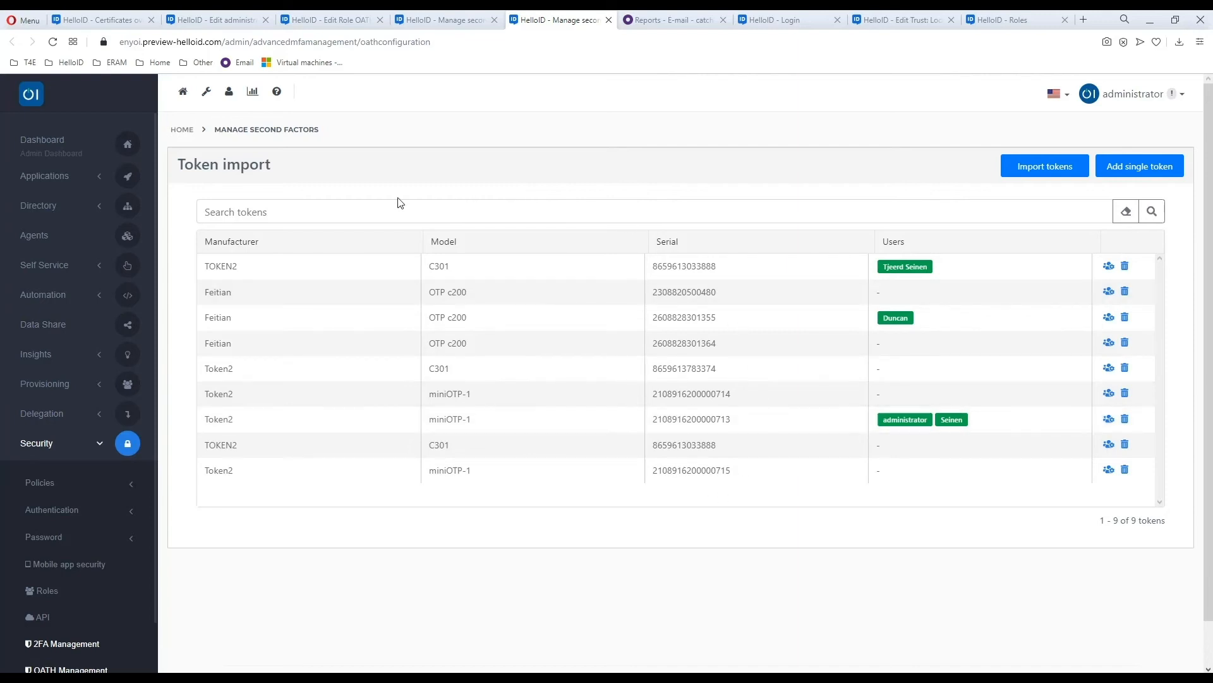
# - Review the Failed logins, Application usage and Most active users report e-mails in the webmail's Reports folder
pyautogui.click(654, 19)
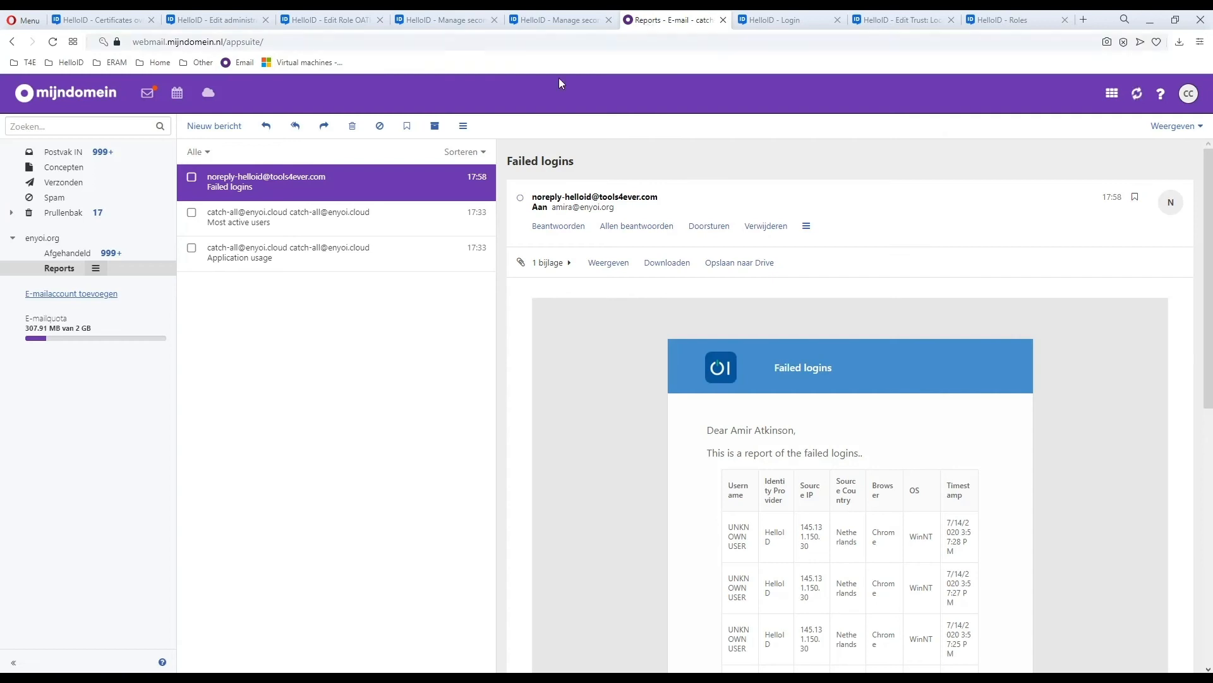
pyautogui.moveTo(1208, 321); pyautogui.dragTo(1208, 389)
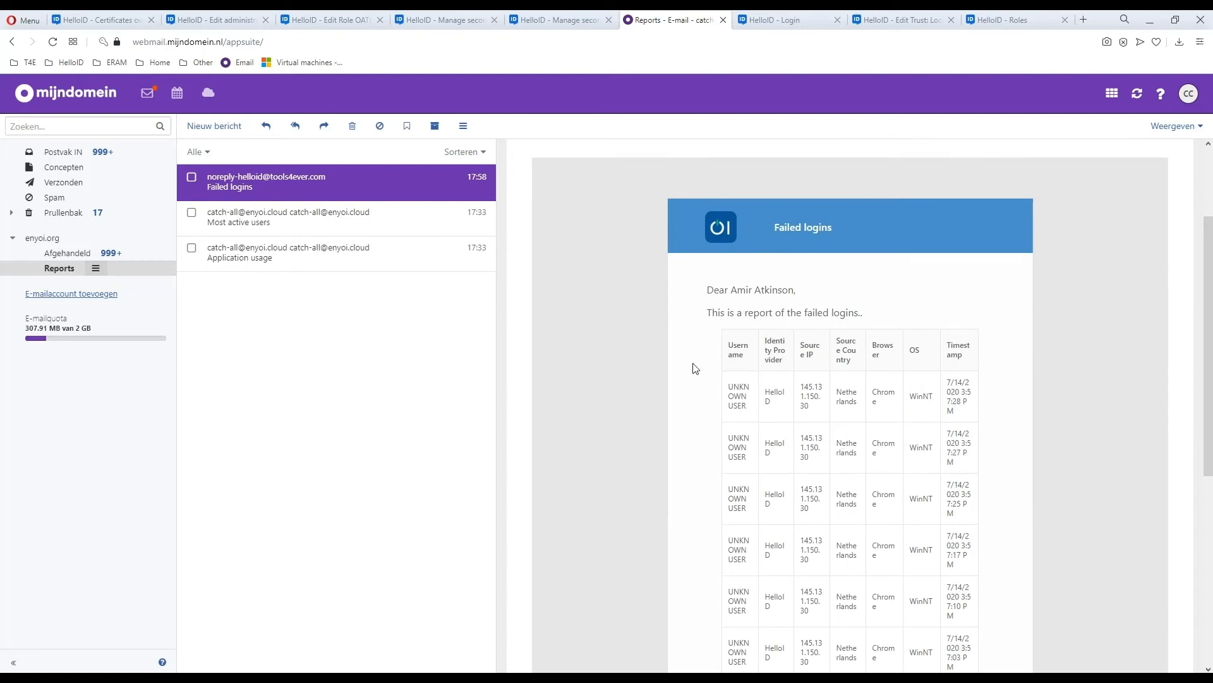
pyautogui.click(272, 255)
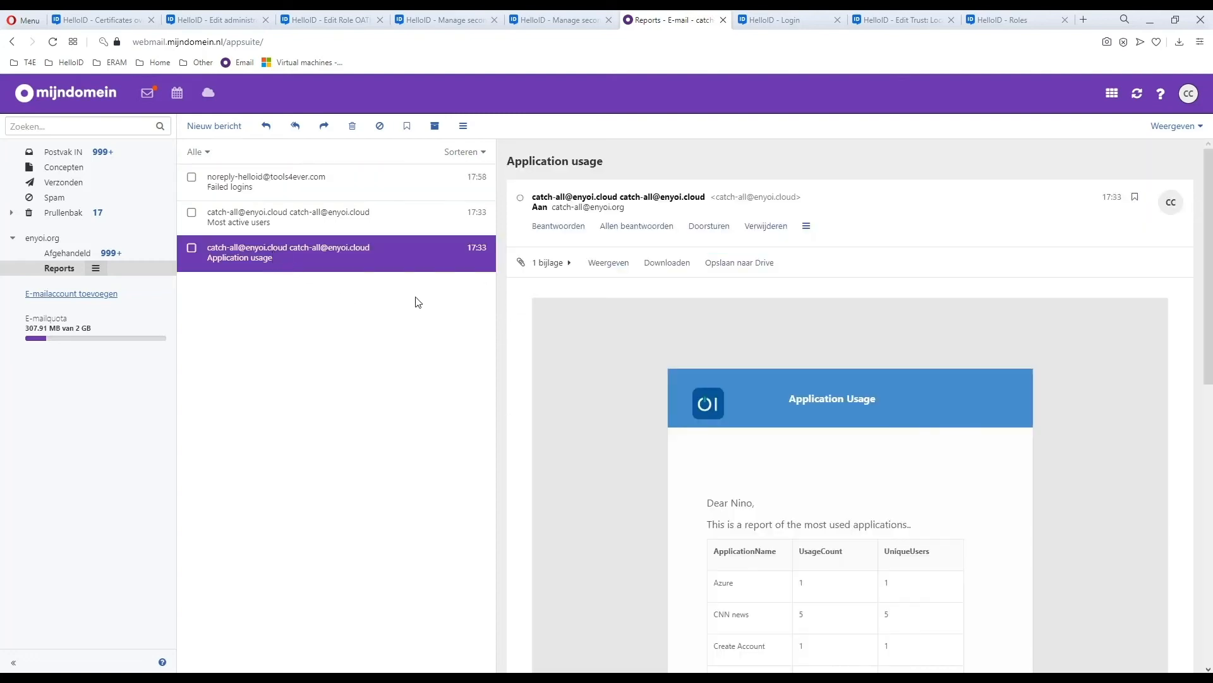
pyautogui.scroll(-3, 1049, 411)
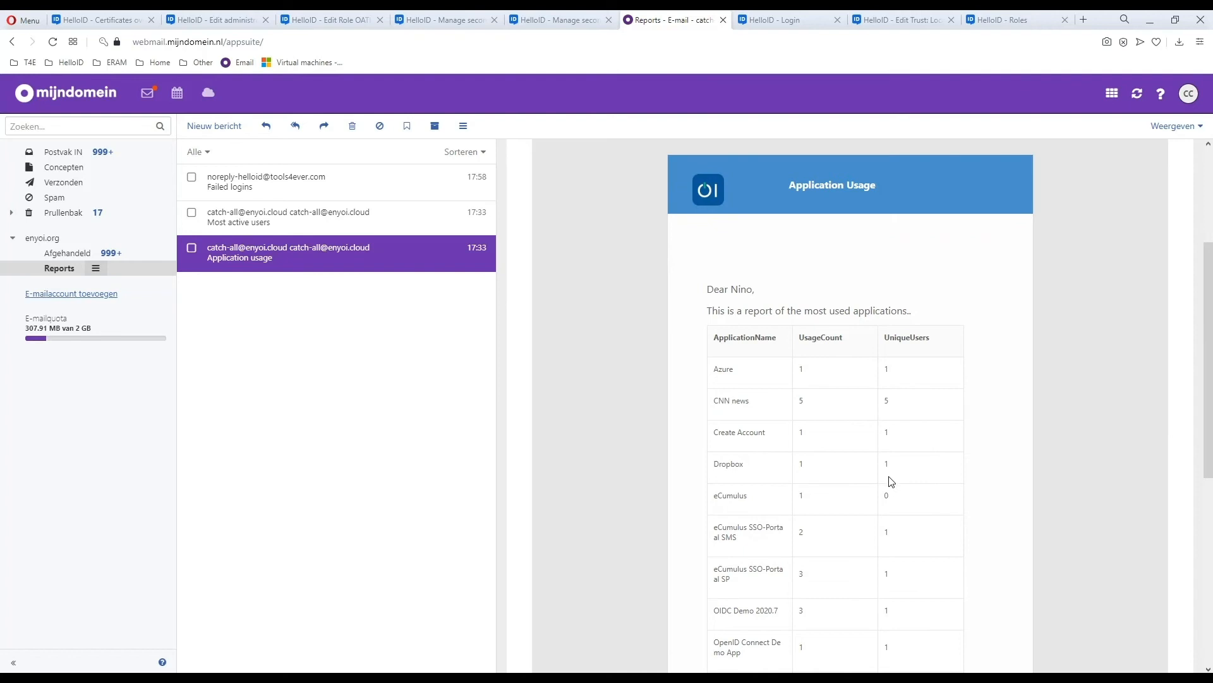
pyautogui.click(325, 223)
pyautogui.moveTo(1208, 268); pyautogui.dragTo(1207, 333)
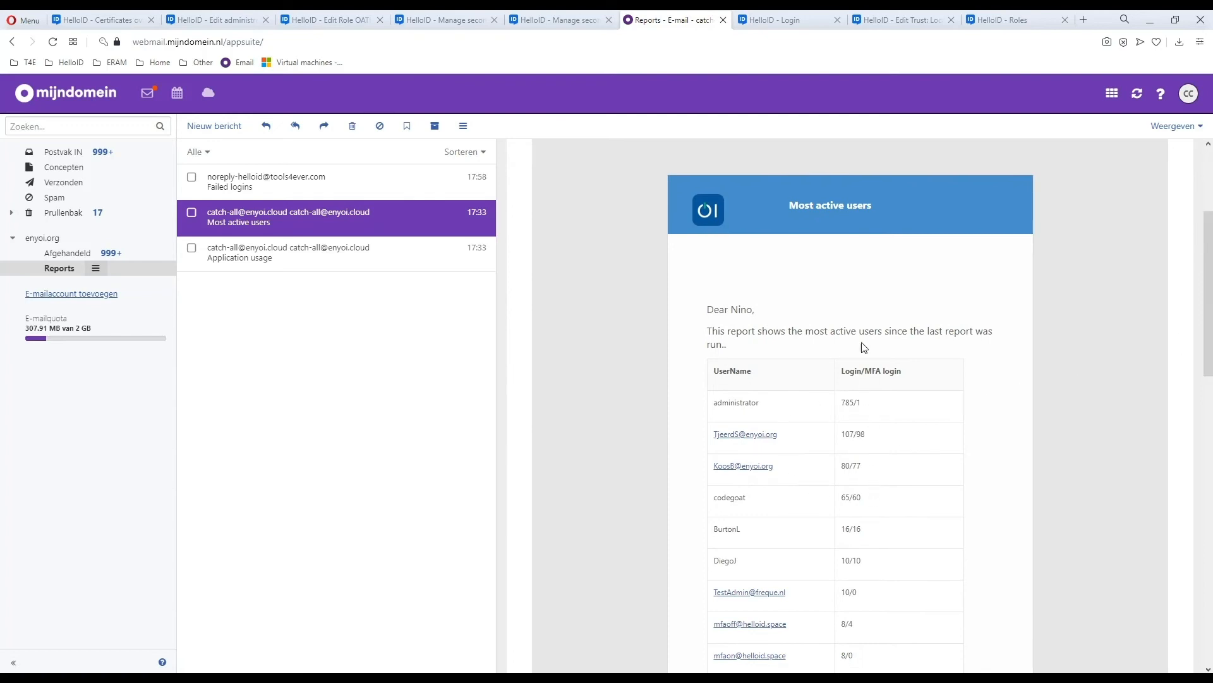
# - Examine the custom welcome text below the login form on the HelloID login page
pyautogui.click(787, 19)
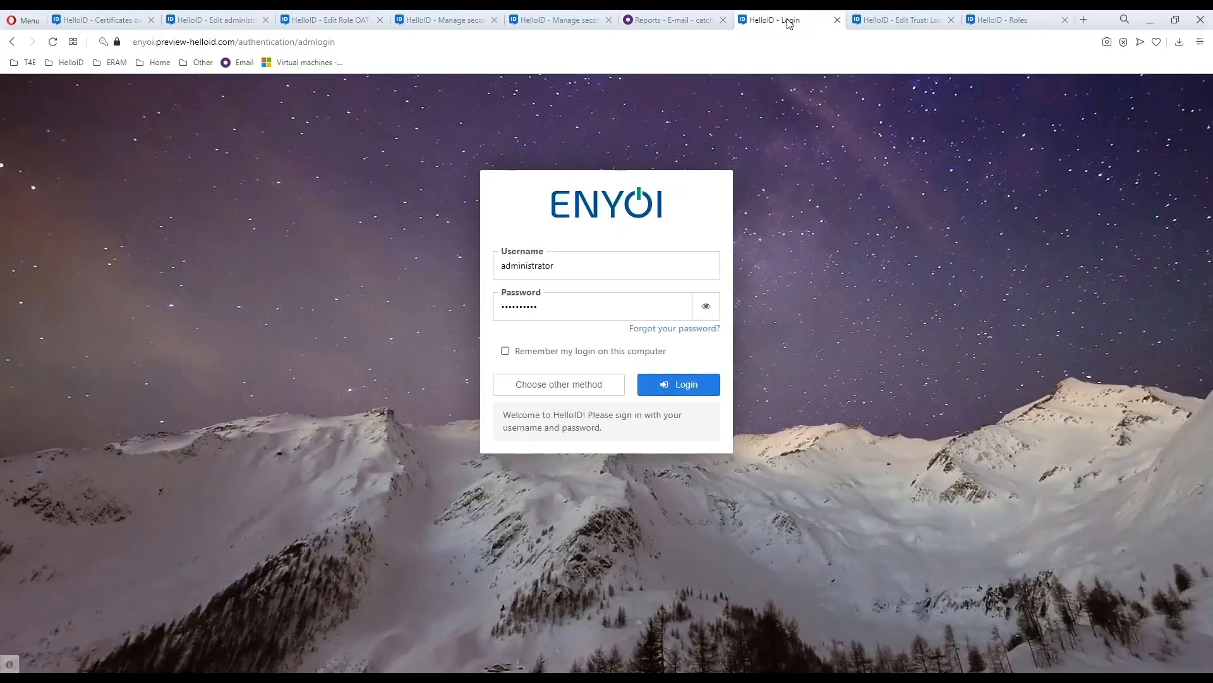
pyautogui.moveTo(503, 417); pyautogui.dragTo(607, 441)
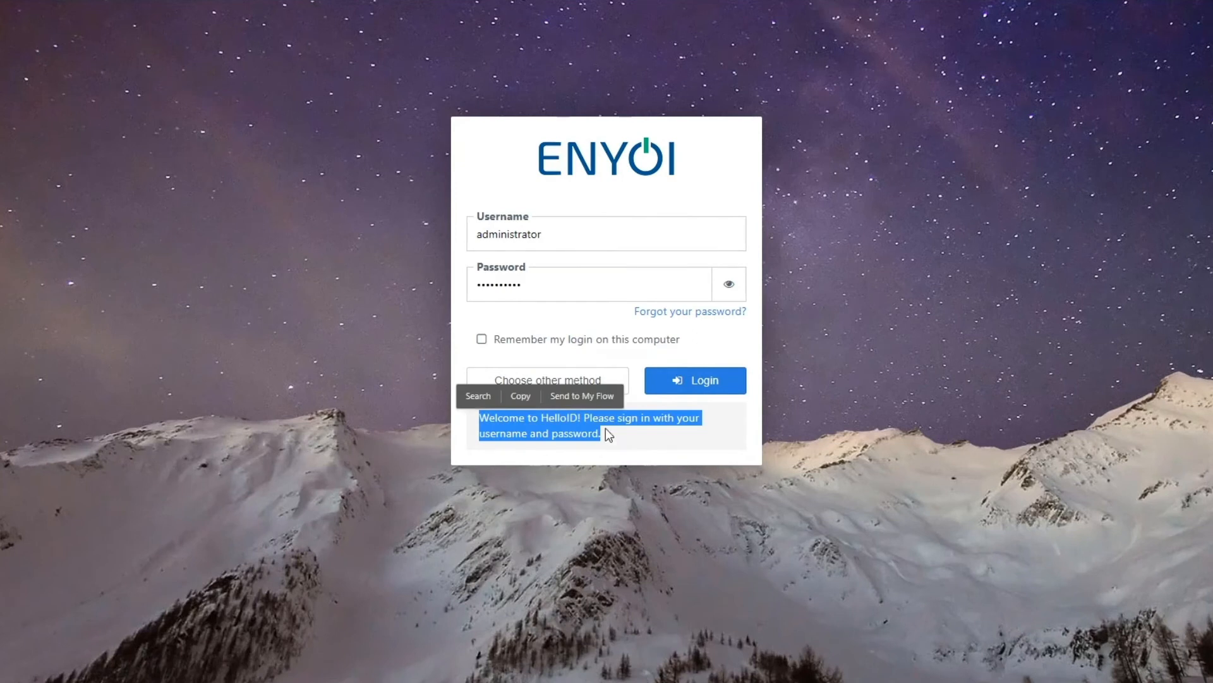
pyautogui.click(662, 442)
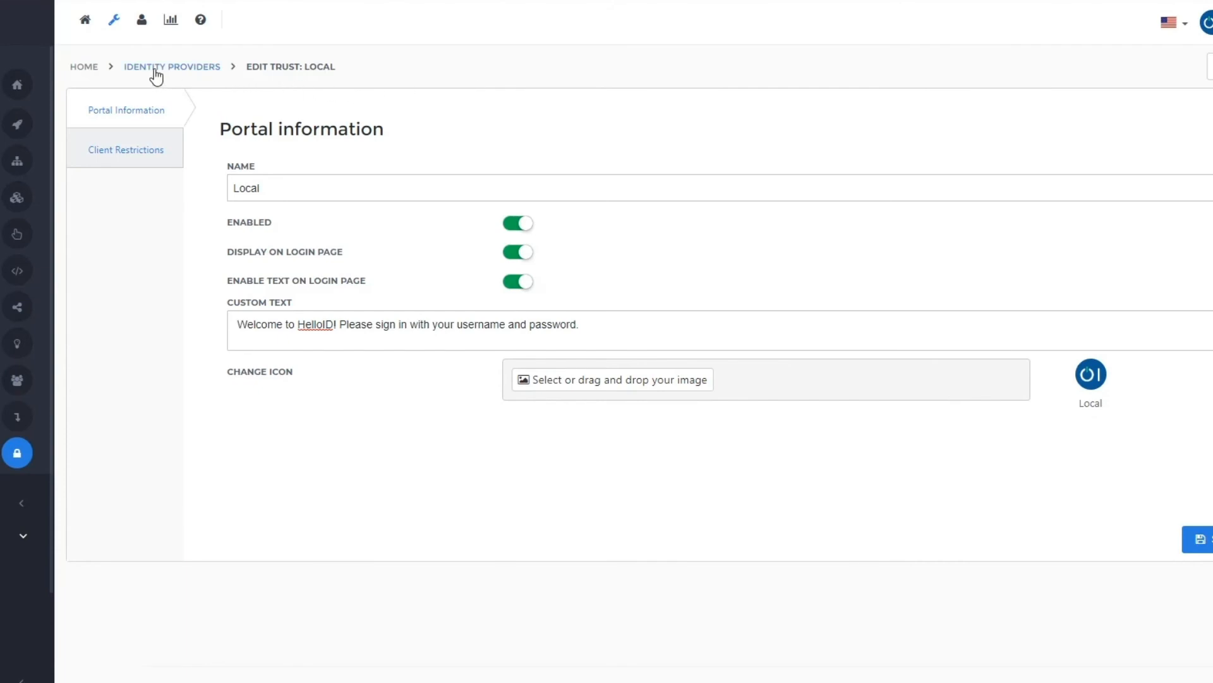
# - Open the Local identity provider, select its custom text, and compare it with the message on the login page
pyautogui.click(154, 68)
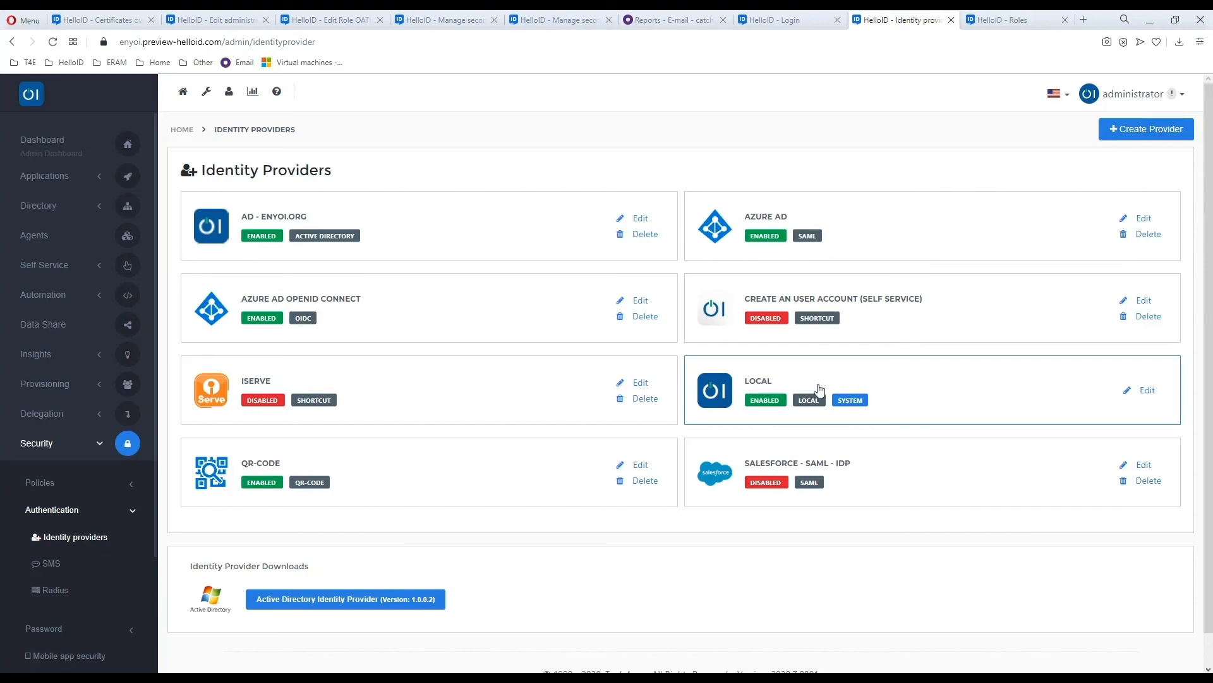
pyautogui.click(1136, 393)
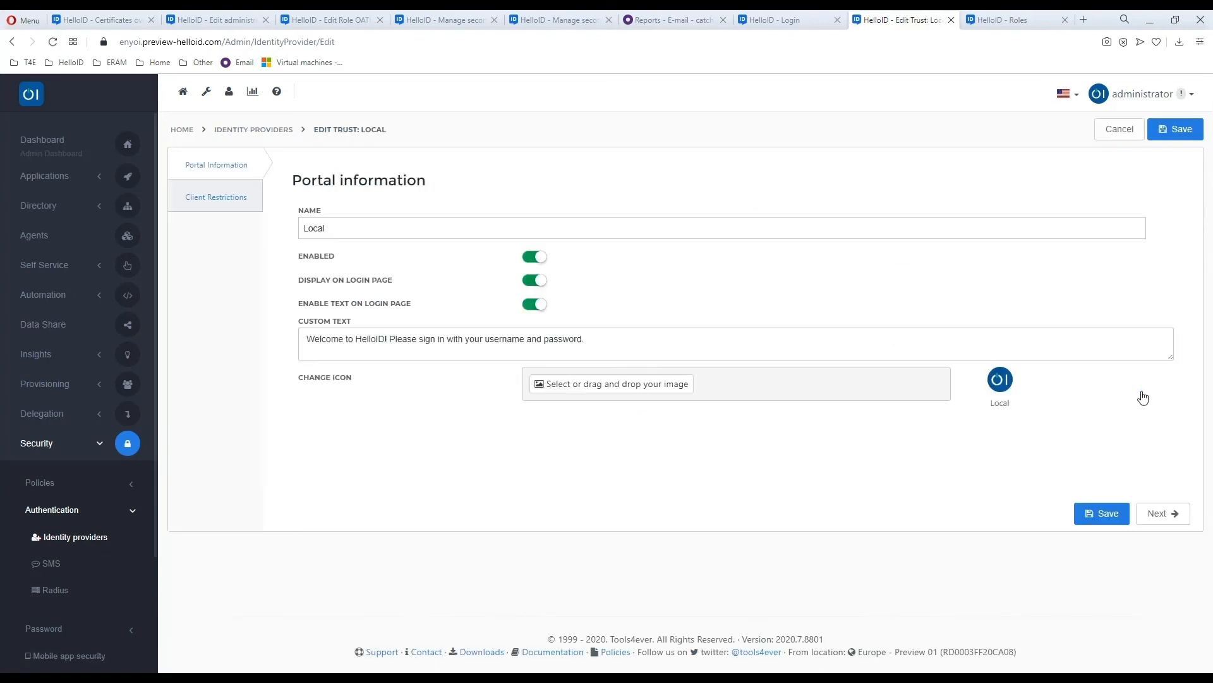
pyautogui.moveTo(590, 340); pyautogui.dragTo(306, 343)
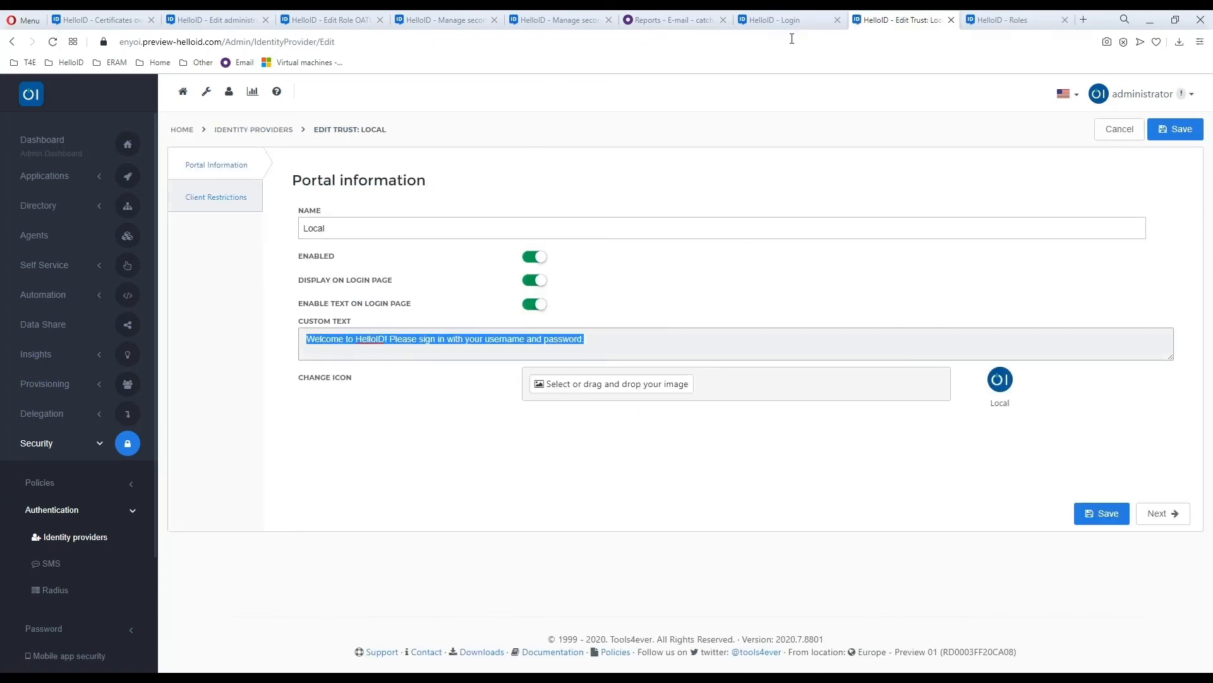
pyautogui.click(795, 20)
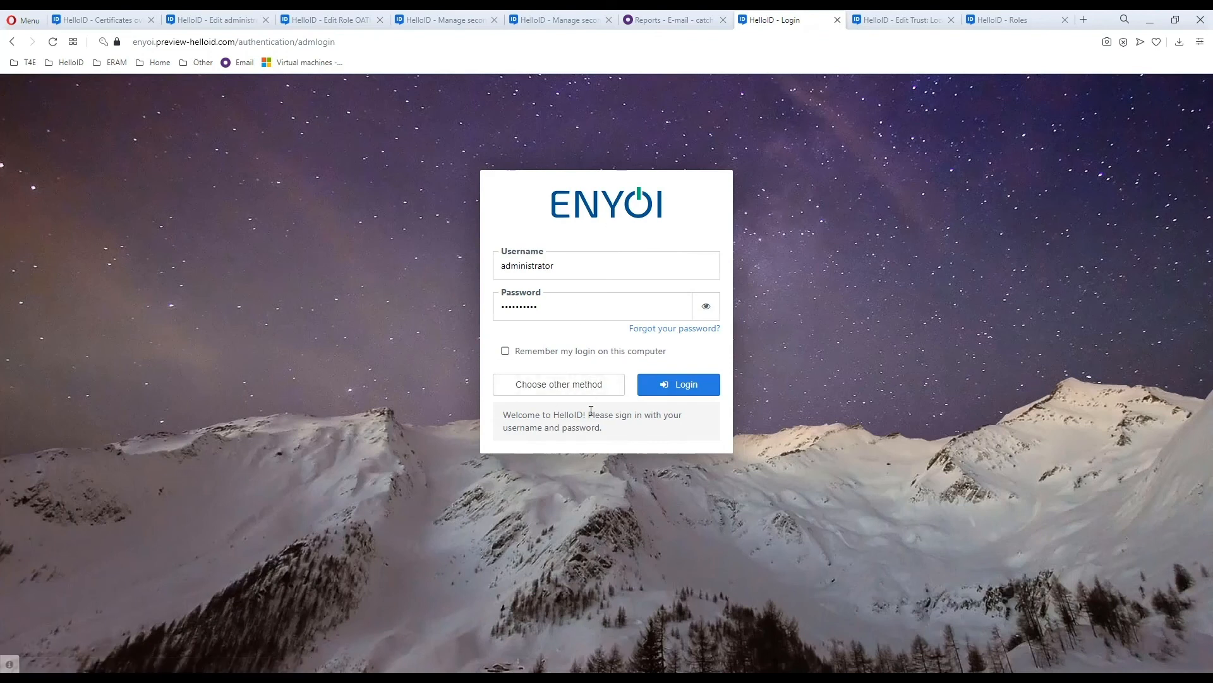
pyautogui.click(916, 21)
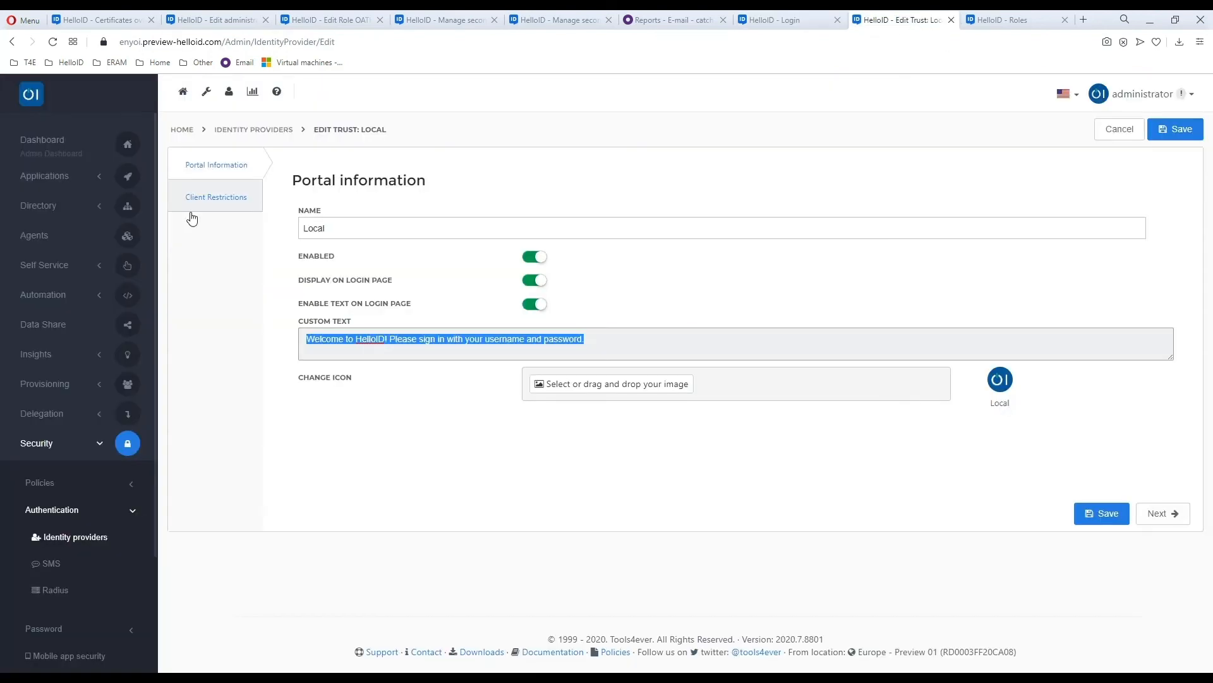
# - Enable login page text for the AD - enyoi.org identity provider with the custom text "Welcome to Enyoi! Please sign in with your username and password."
pyautogui.click(256, 129)
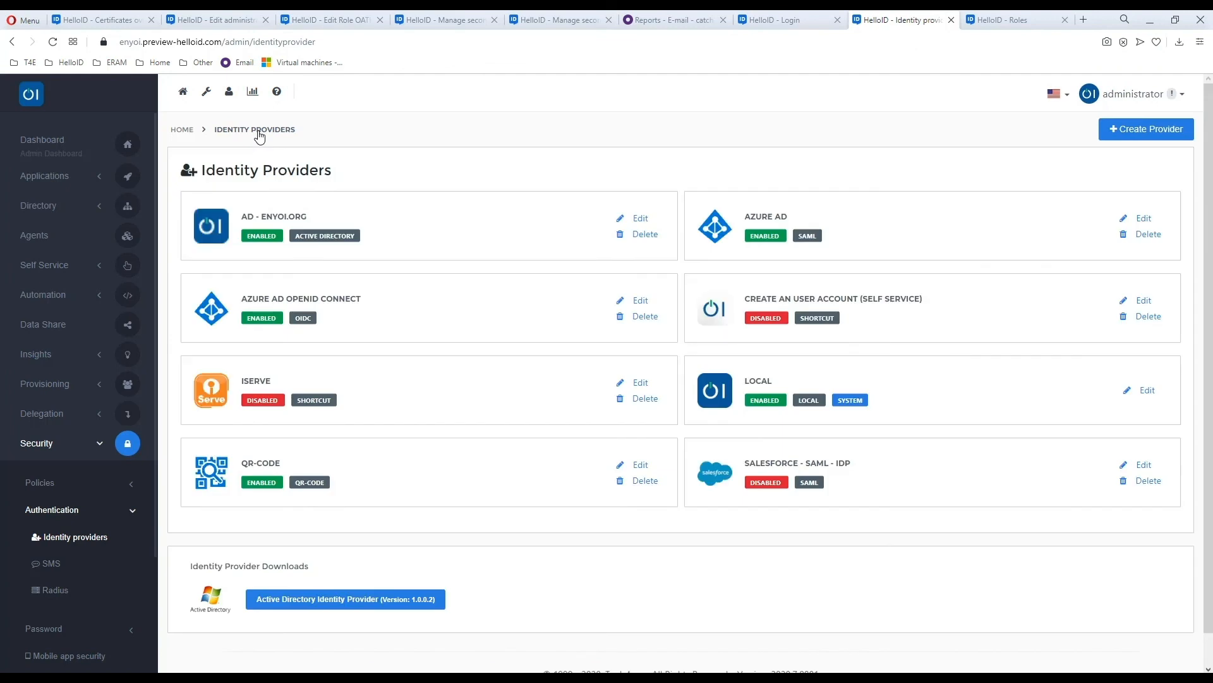
pyautogui.click(642, 220)
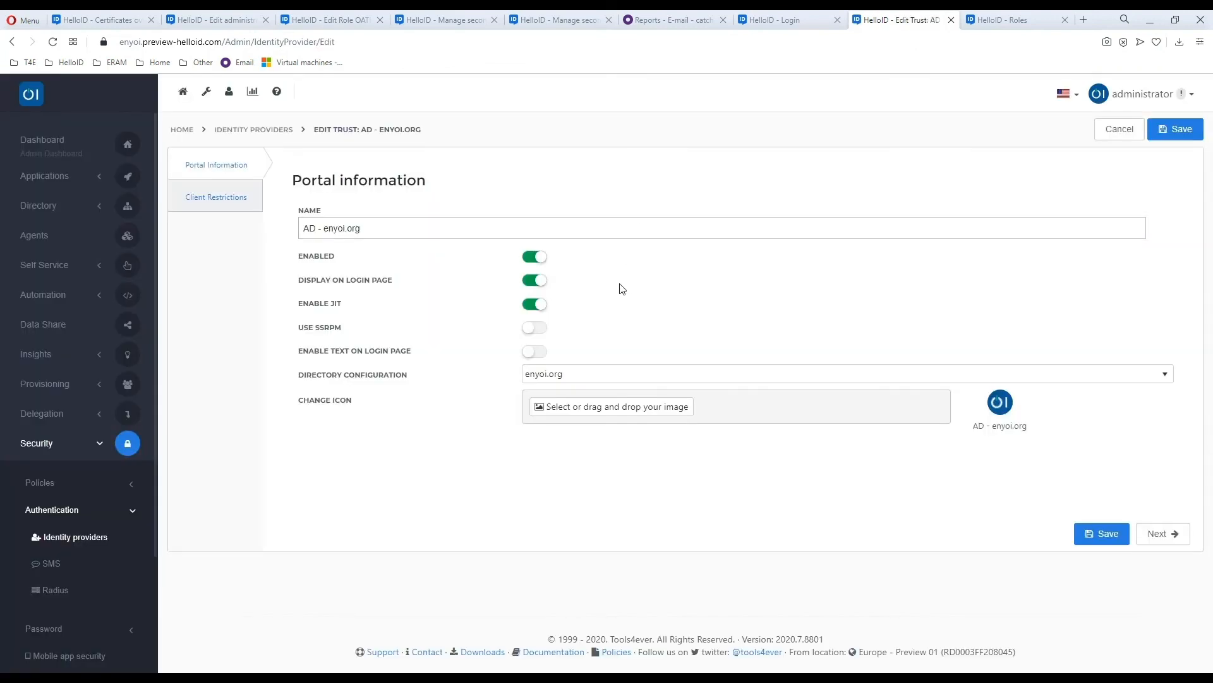
pyautogui.click(536, 357)
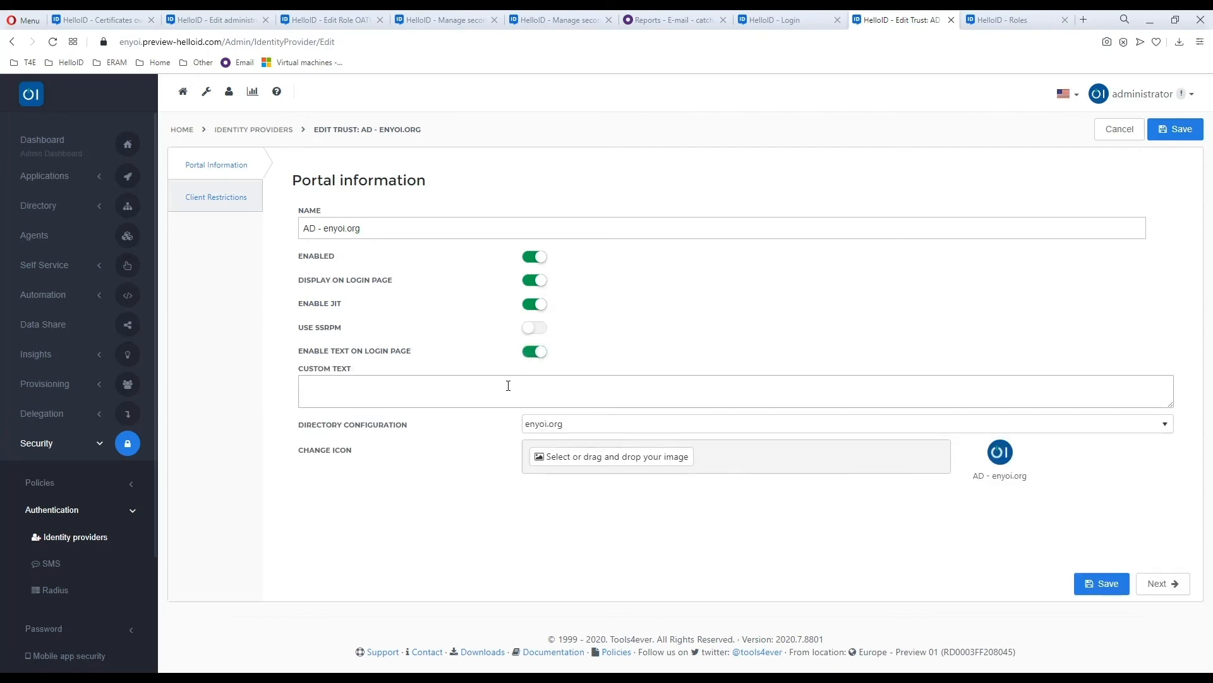
pyautogui.doubleClick(371, 387)
pyautogui.write('Enyoi')
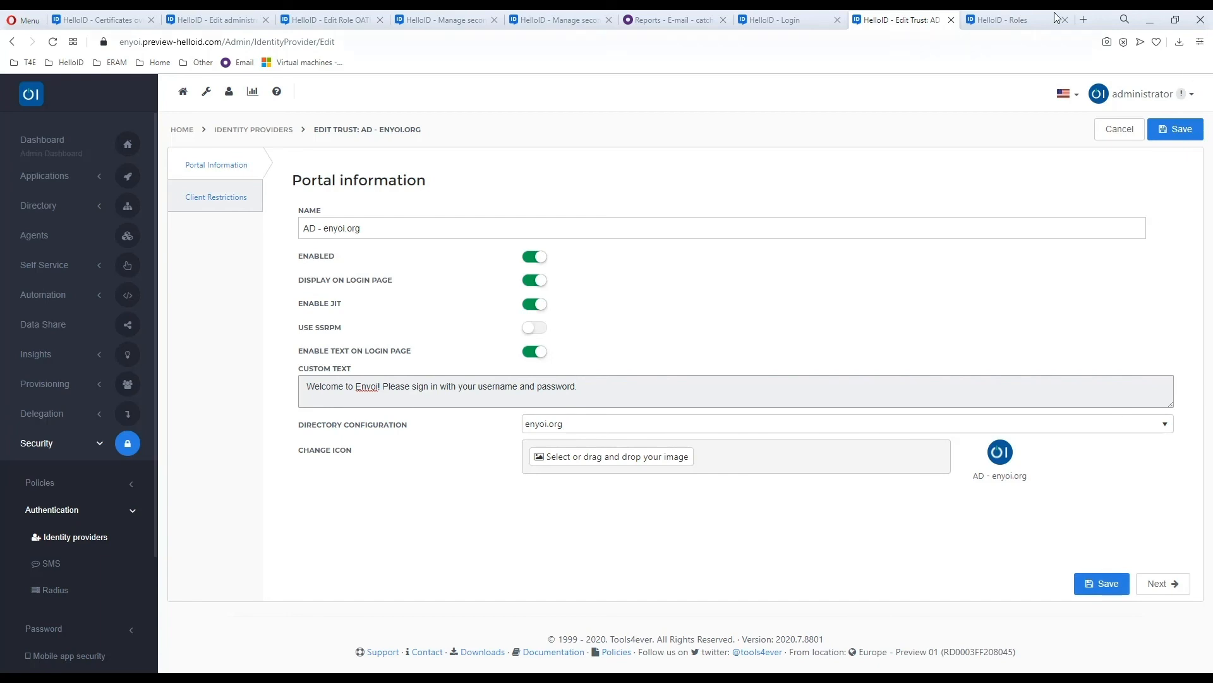
# - Open the User system role for editing from the roles list
pyautogui.click(1027, 20)
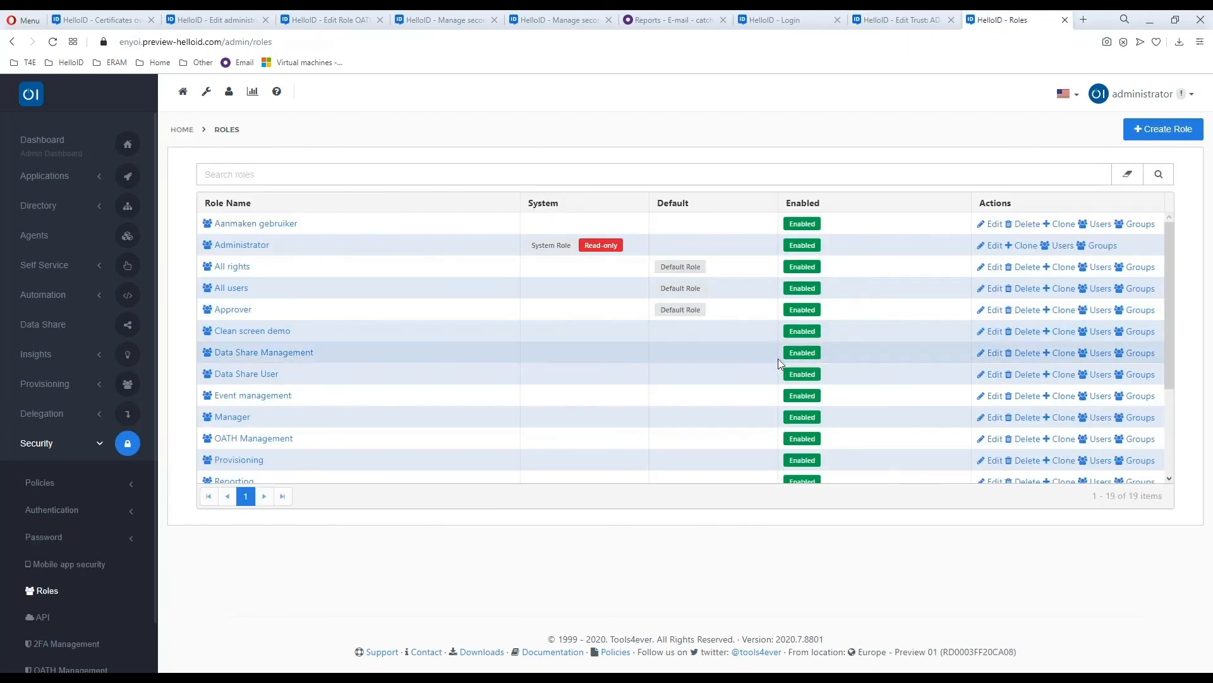
pyautogui.moveTo(1169, 333); pyautogui.dragTo(1171, 407)
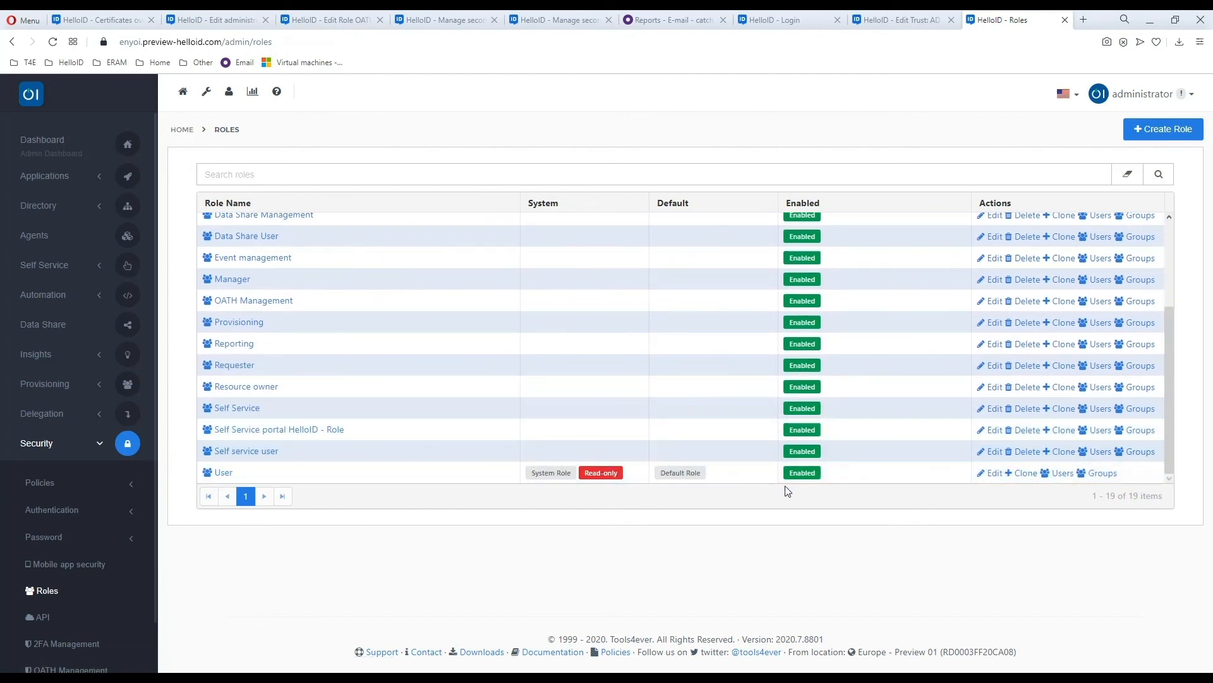
pyautogui.click(987, 479)
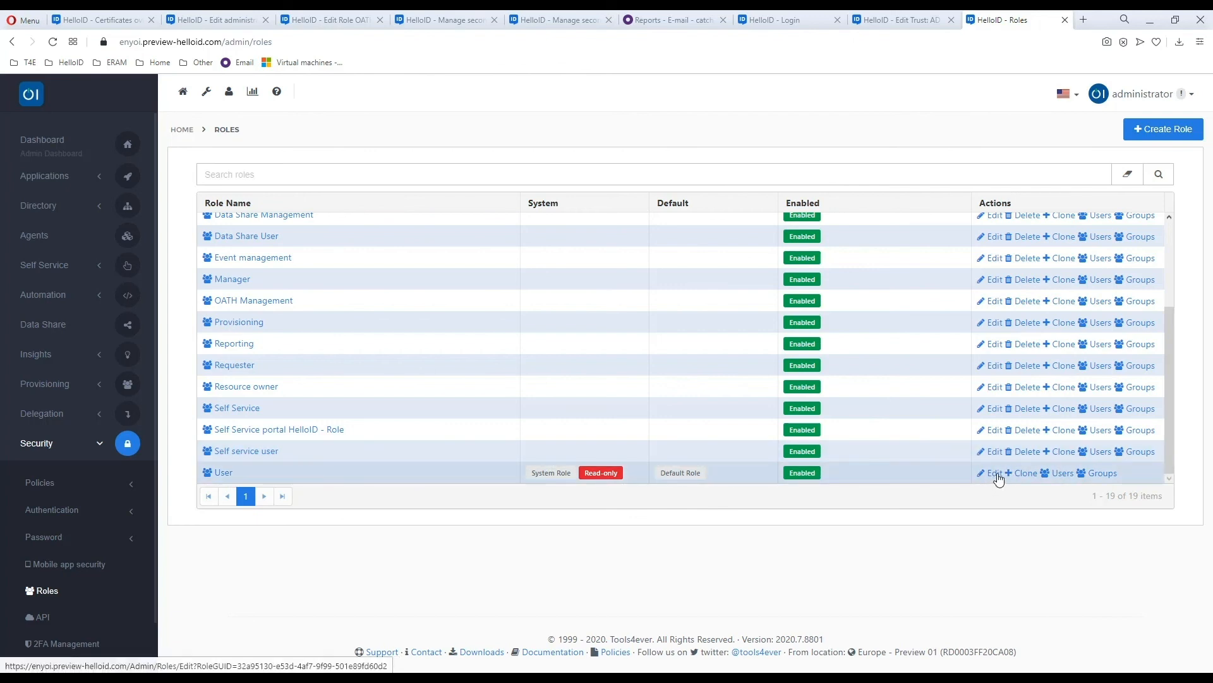